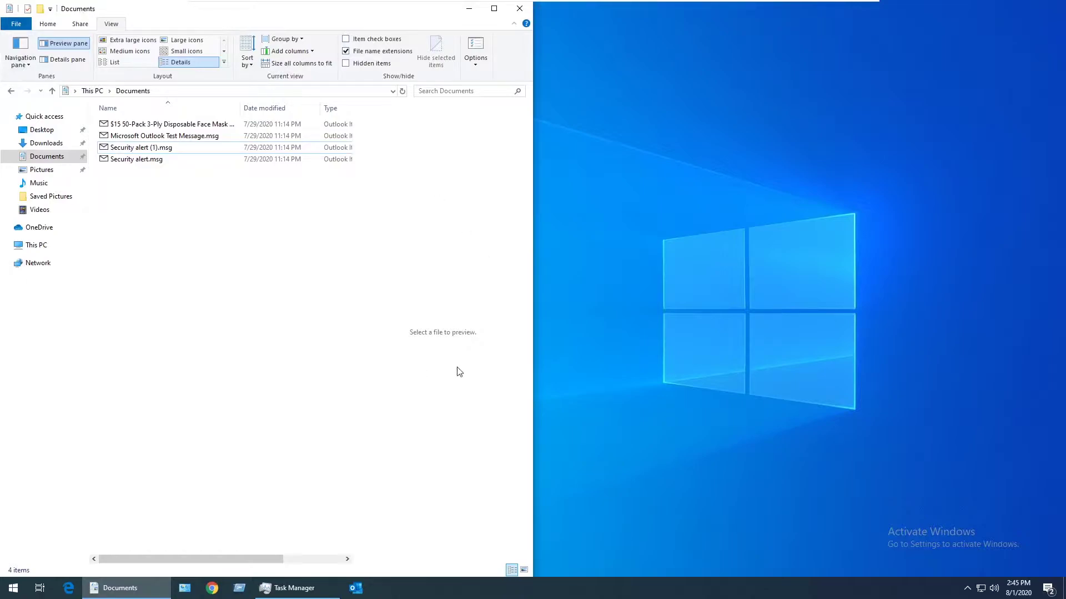
Step: Preview Security alert (1).msg, dismiss the Outlook error, and turn off the preview pane
{"action": "left_click", "coordinate": [124, 149]}
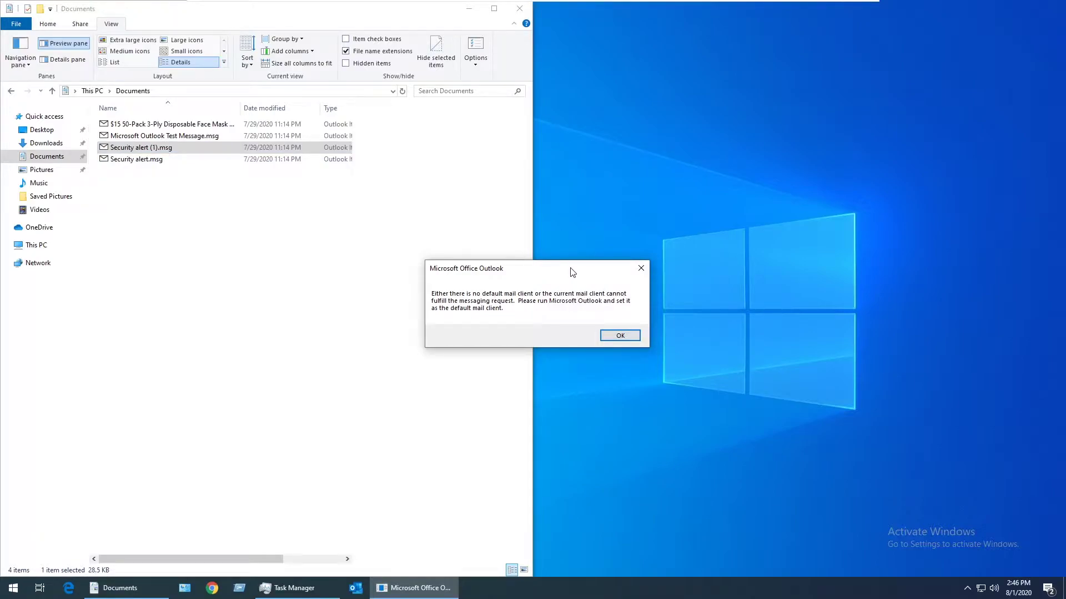
{"action": "left_click", "coordinate": [644, 268]}
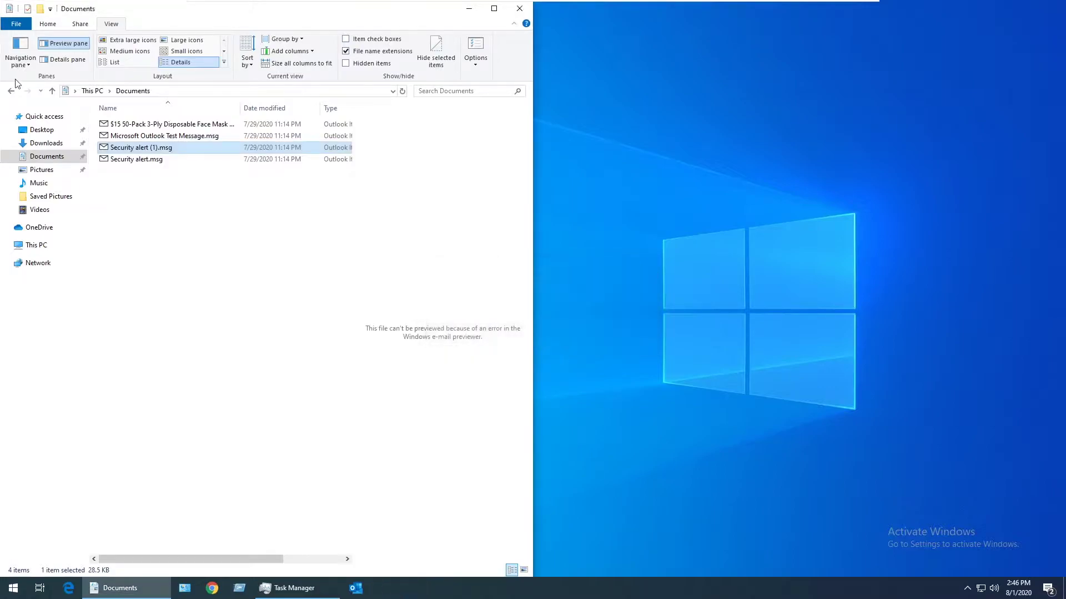
{"action": "left_click", "coordinate": [67, 47]}
Step: Select each of the four .msg files, ending on Security alert (1).msg, with previewing off
{"action": "left_click", "coordinate": [166, 135]}
{"action": "left_click", "coordinate": [171, 147]}
{"action": "left_click", "coordinate": [170, 159]}
{"action": "left_click", "coordinate": [173, 147]}
{"action": "left_click", "coordinate": [177, 136]}
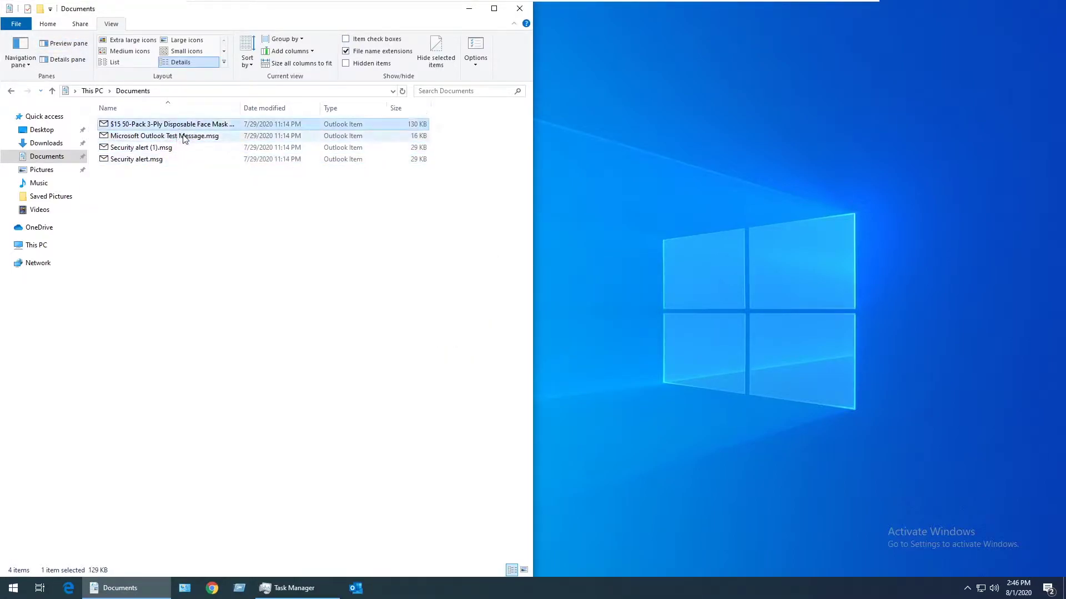
{"action": "left_click", "coordinate": [184, 147]}
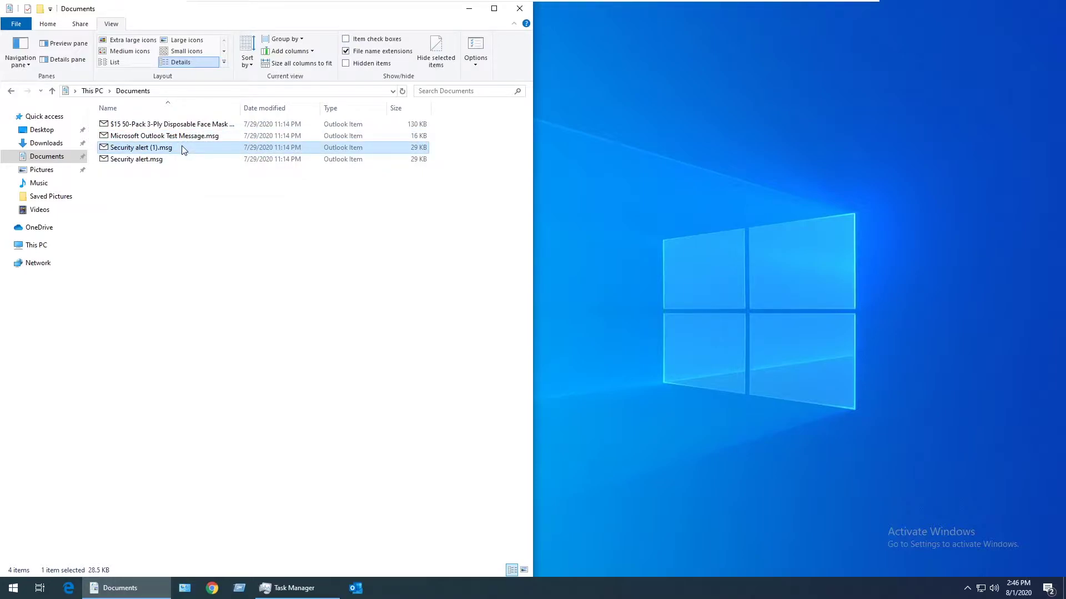
Step: Re-enable the preview pane with Security alert (1).msg selected, bringing back the Outlook error
{"action": "left_click", "coordinate": [68, 43]}
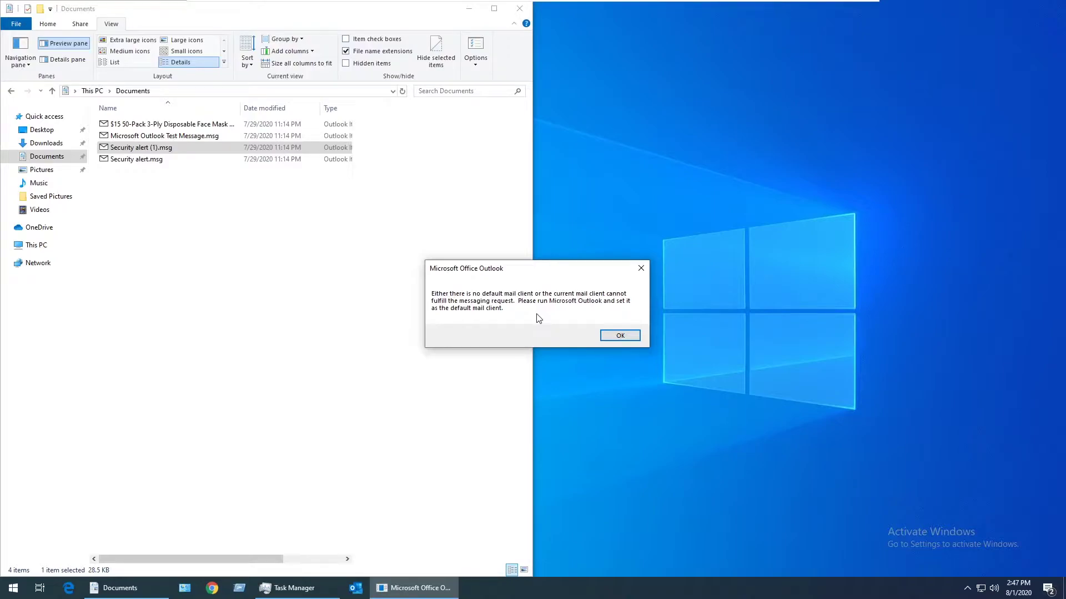
Step: Dismiss the error and keep Outlook as the Email app under Settings > Apps > Default apps
{"action": "left_click", "coordinate": [641, 268]}
{"action": "left_click", "coordinate": [14, 587]}
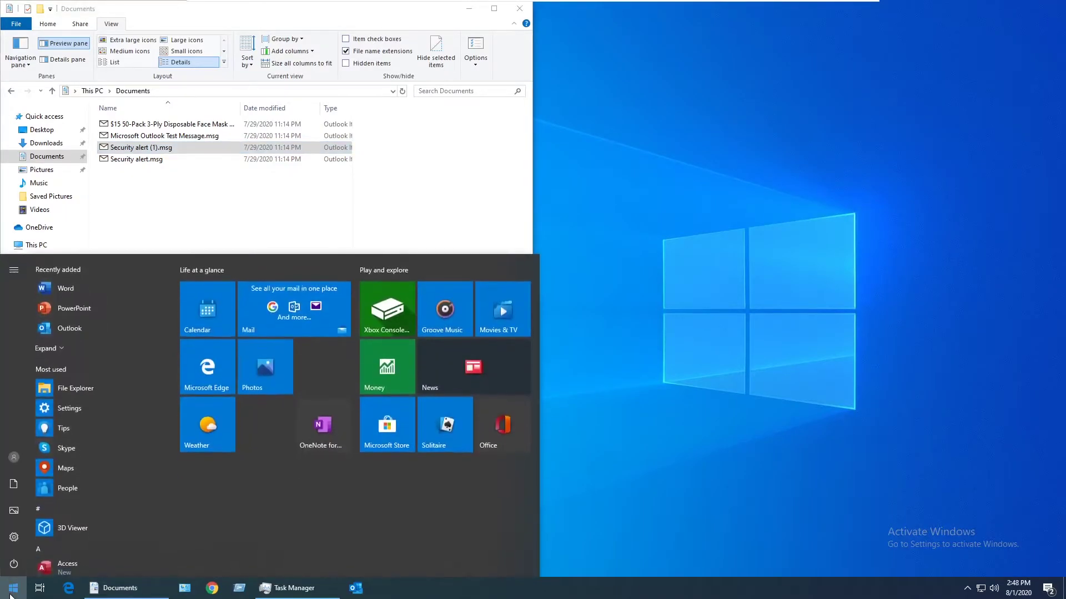
{"action": "left_click", "coordinate": [14, 537]}
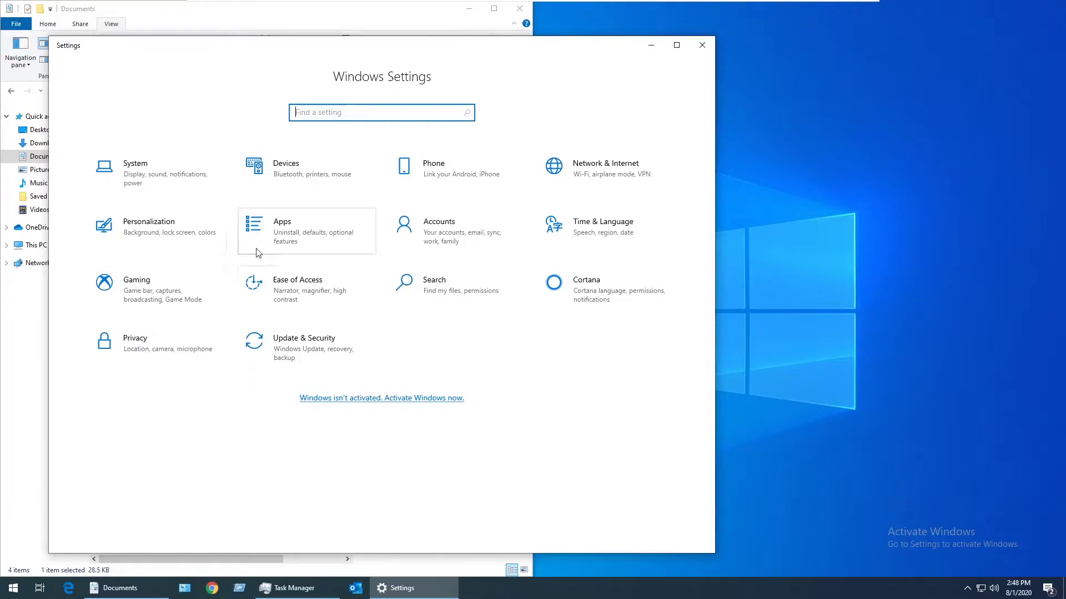
{"action": "left_click", "coordinate": [288, 228]}
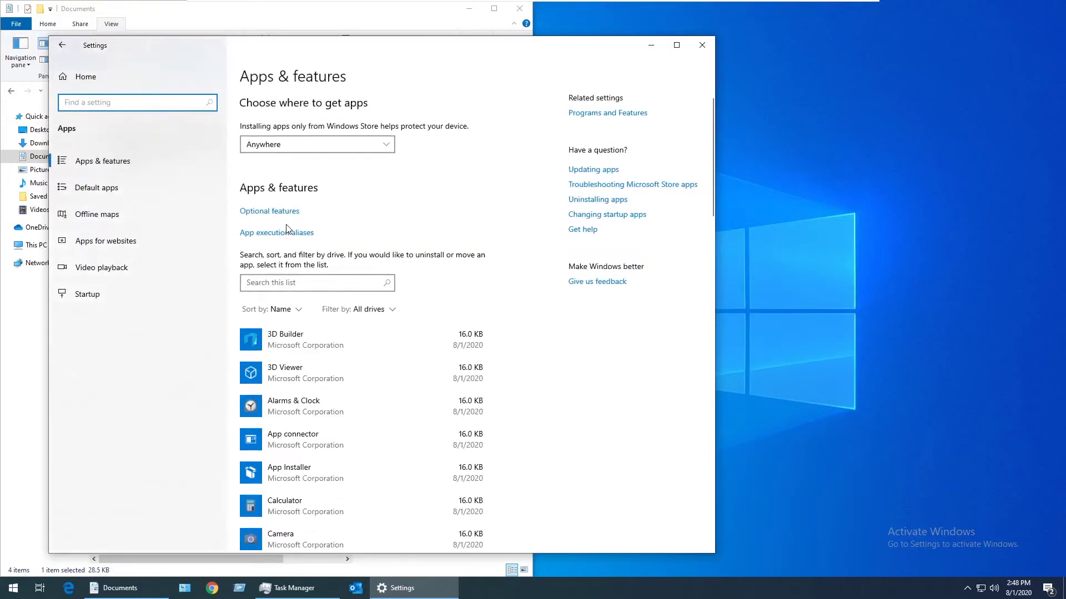
{"action": "left_click", "coordinate": [118, 193]}
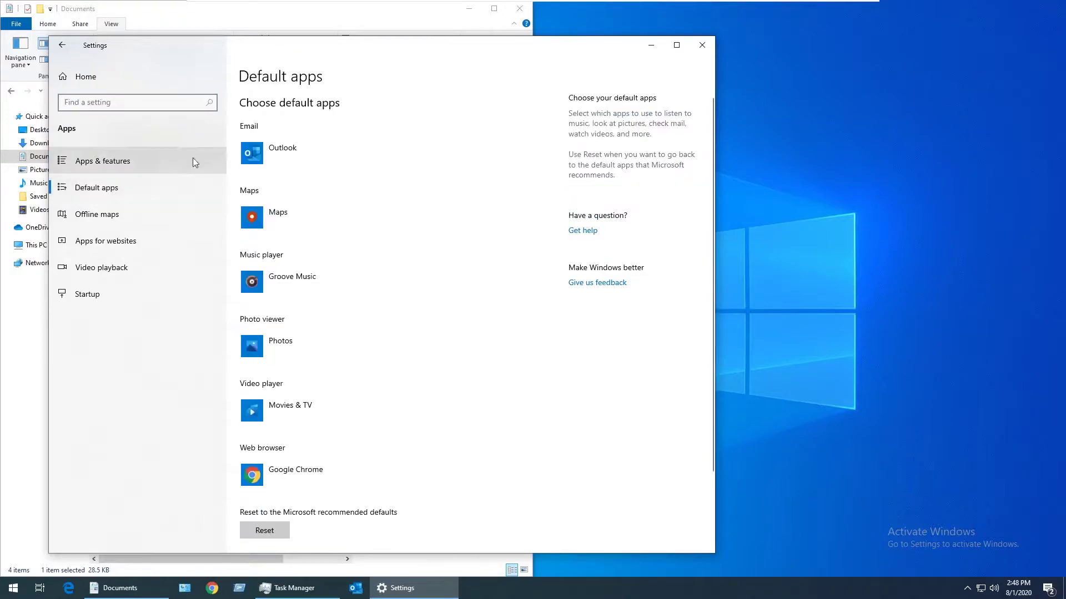
{"action": "left_click", "coordinate": [272, 151]}
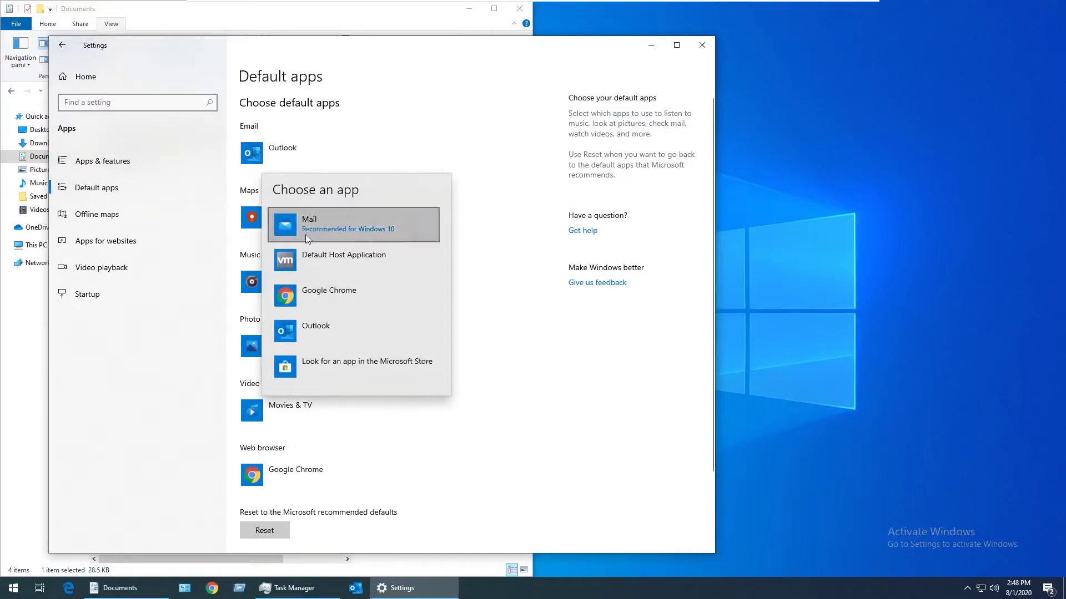
{"action": "left_click", "coordinate": [326, 335]}
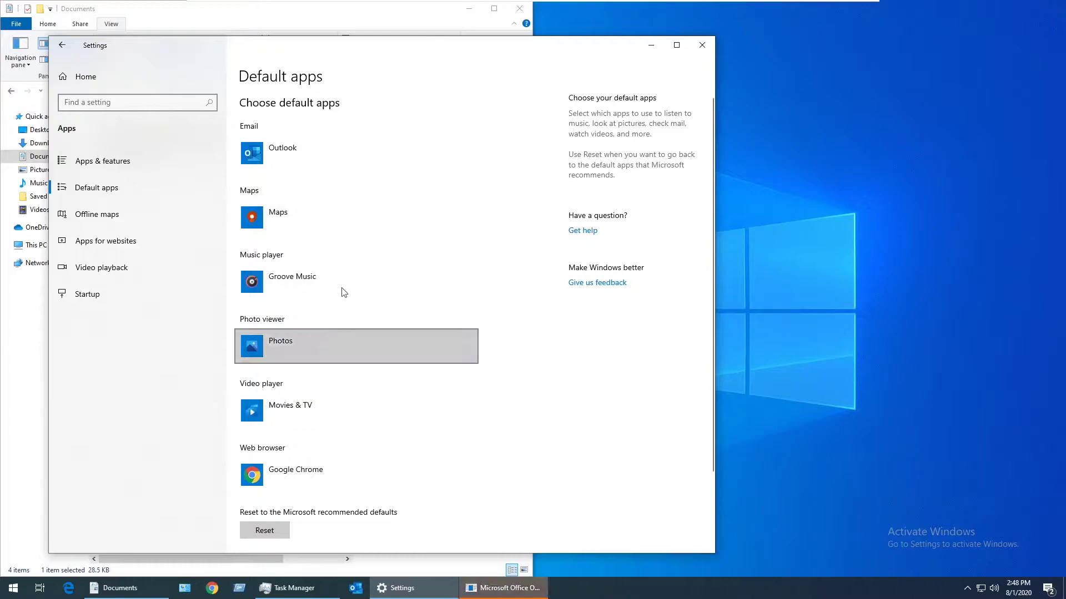
Step: Close Settings, dismiss the error, and open Security alert.msg, which raises the error again
{"action": "left_click", "coordinate": [698, 48]}
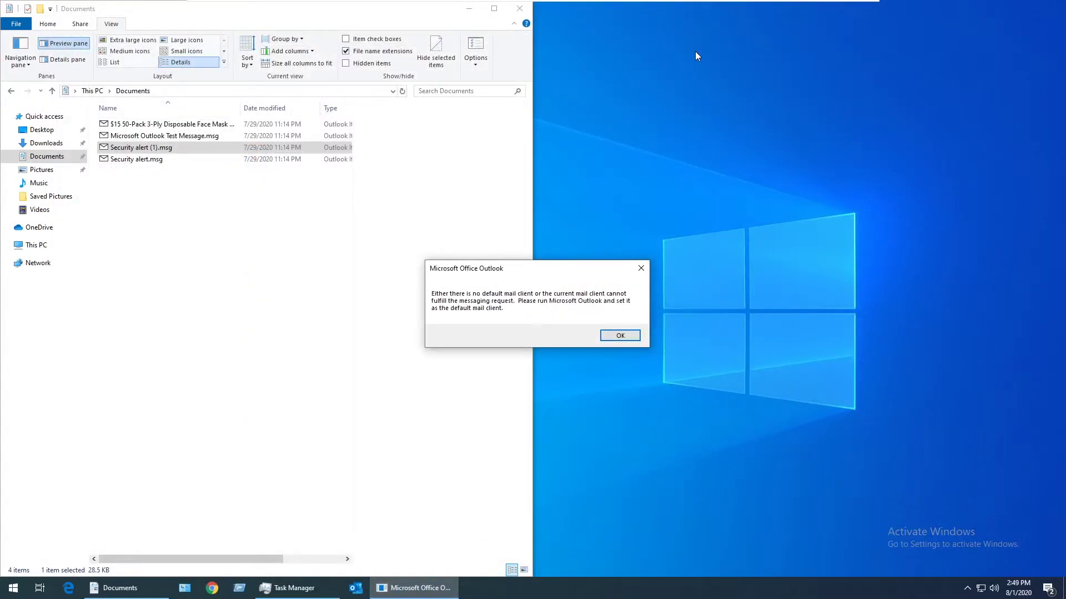
{"action": "left_click", "coordinate": [641, 268]}
{"action": "double_click", "coordinate": [177, 159]}
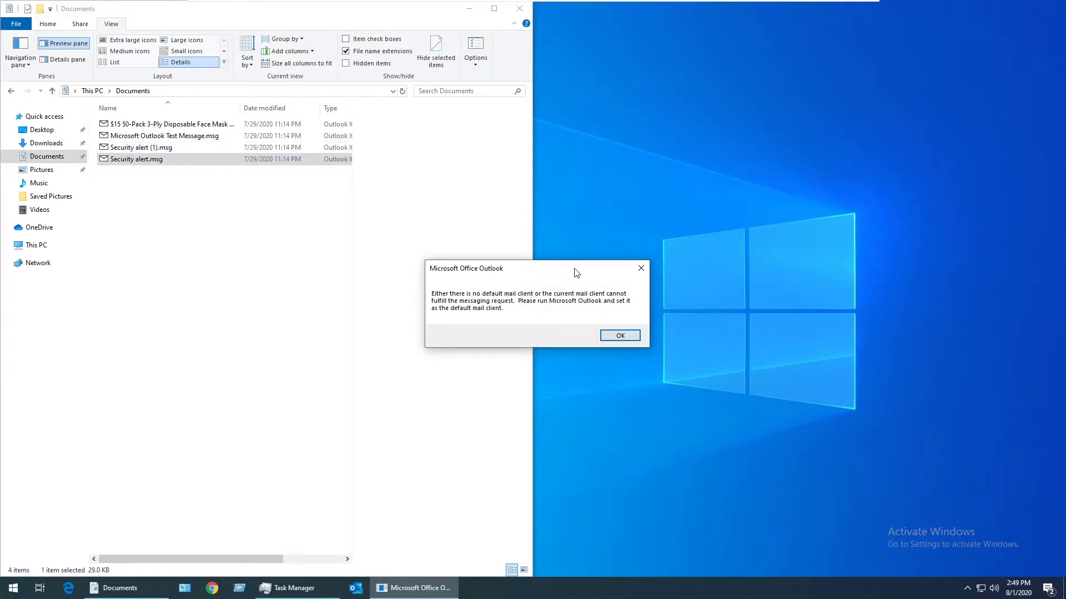
Step: Switch to Chrome and scroll the Microsoft Support article down to its Cause section
{"action": "key", "text": "alt+Tab"}
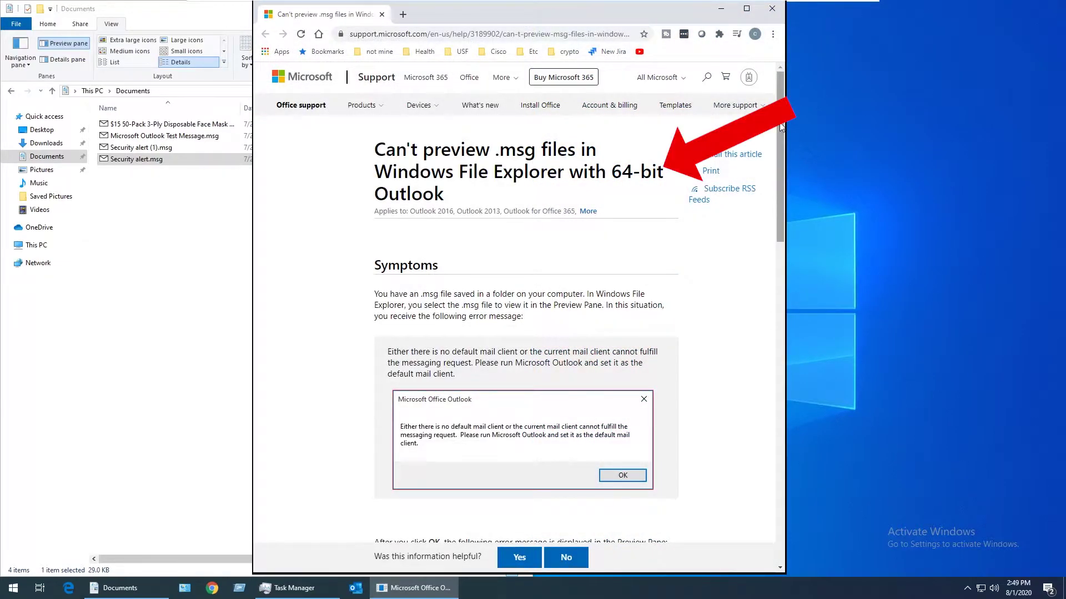
{"action": "left_click_drag", "start_coordinate": [779, 127], "coordinate": [779, 253]}
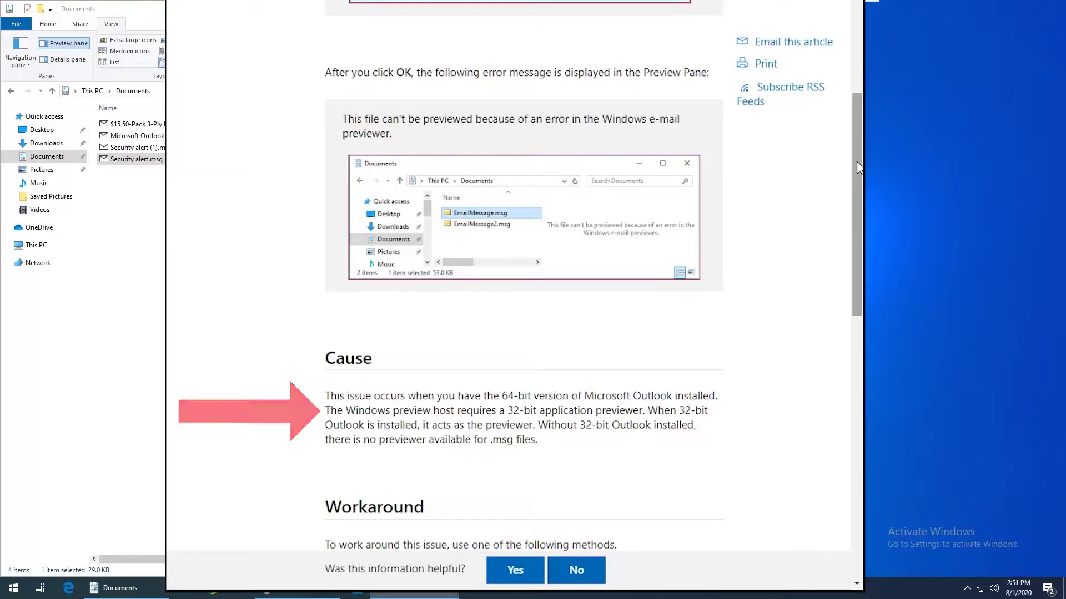
{"action": "left_click_drag", "start_coordinate": [858, 164], "coordinate": [847, 278]}
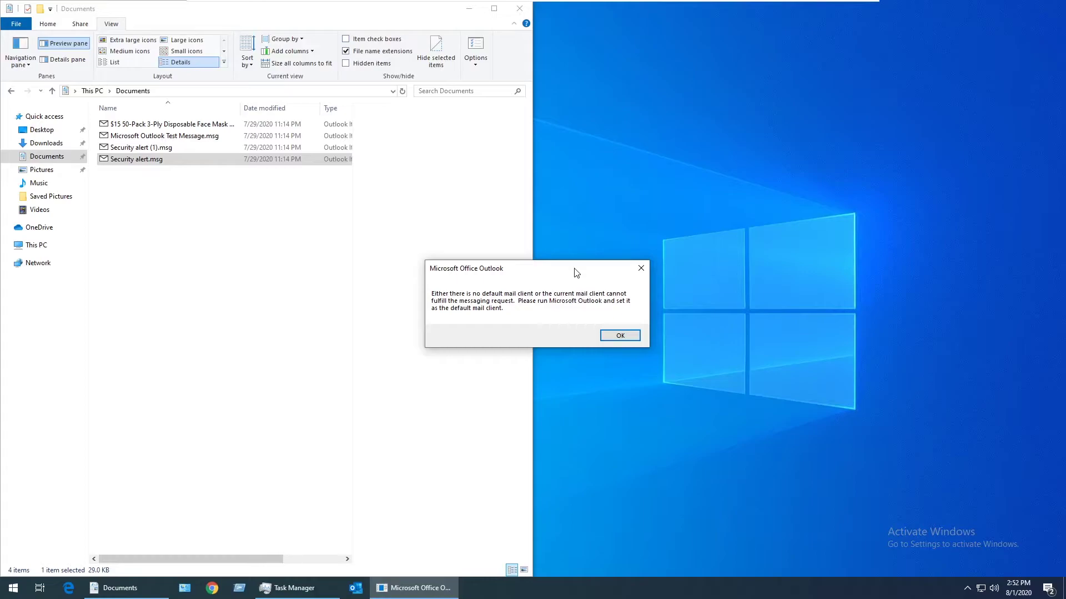
Step: Uninstall Microsoft 365 Apps for enterprise from Control Panel's Programs and Features, then close it
{"action": "left_click", "coordinate": [641, 268]}
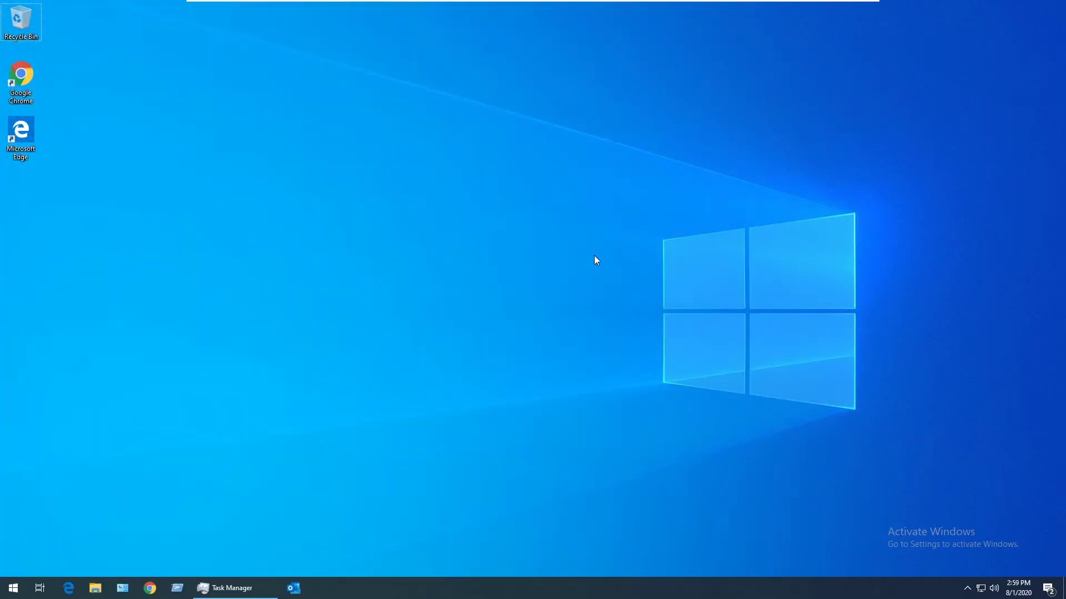
{"action": "left_click", "coordinate": [20, 589]}
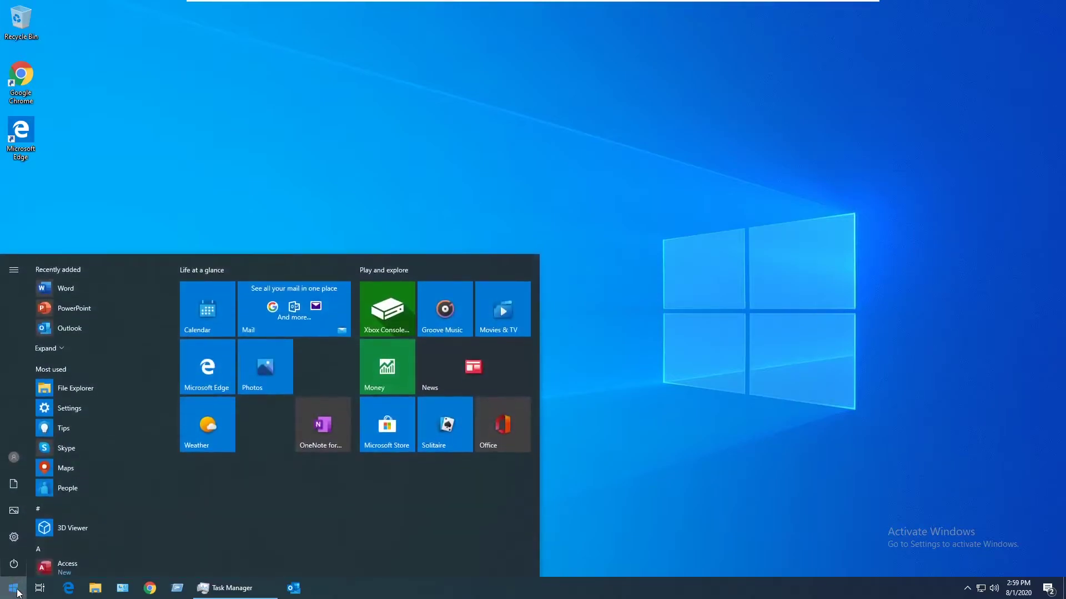
{"action": "type", "text": "contr"}
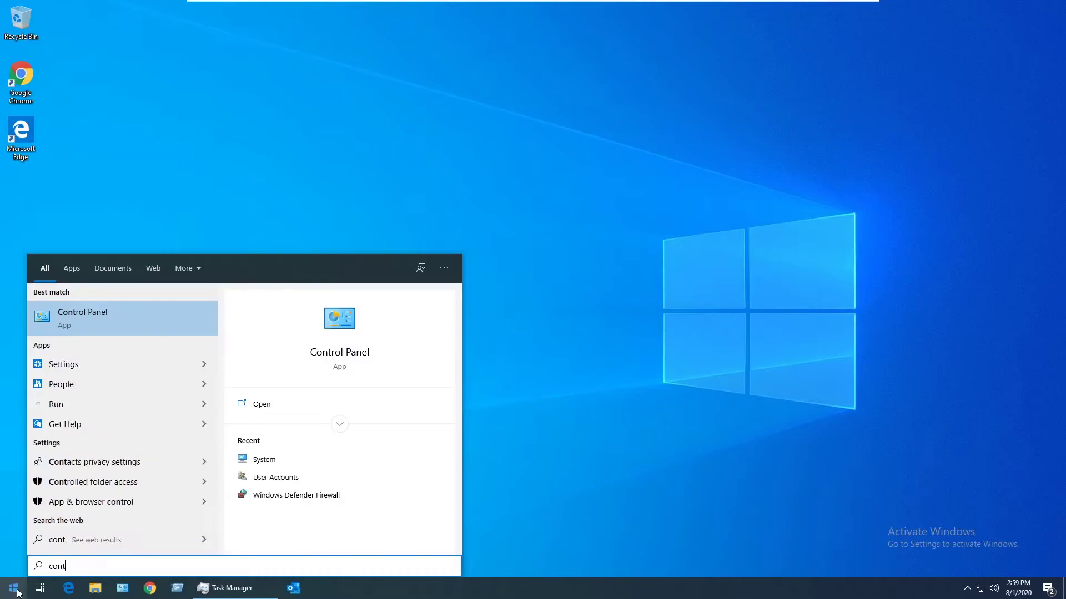
{"action": "left_click", "coordinate": [86, 316]}
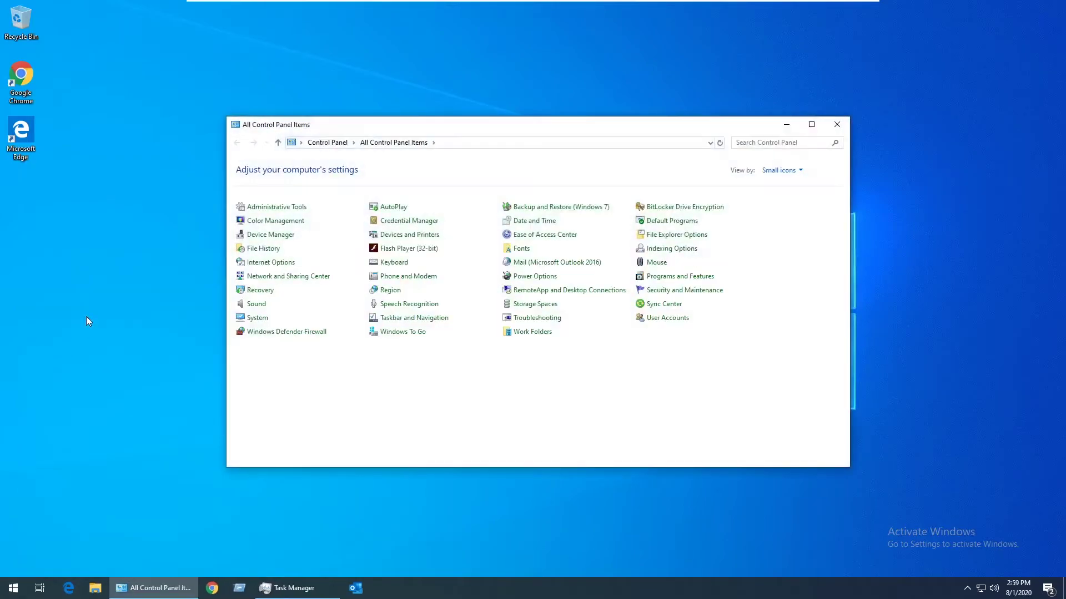
{"action": "left_click", "coordinate": [679, 278]}
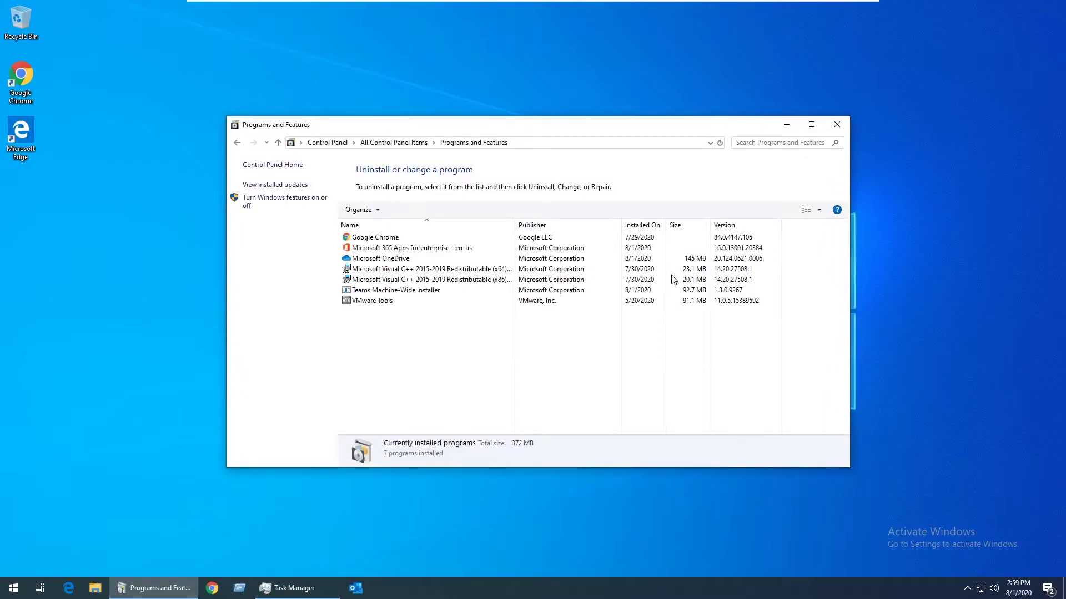
{"action": "left_click", "coordinate": [391, 249]}
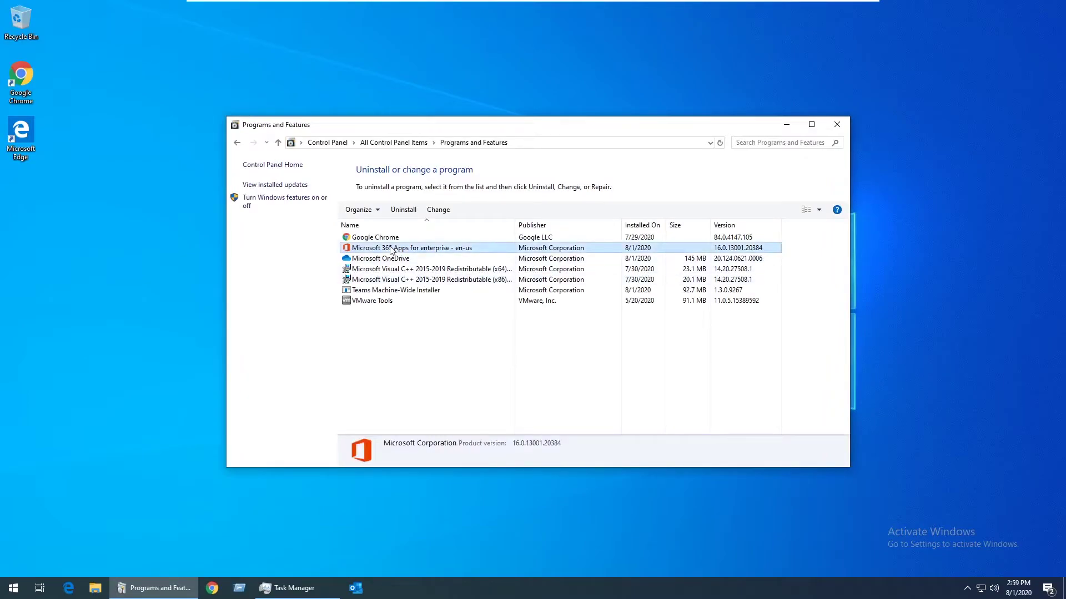
{"action": "left_click", "coordinate": [403, 210]}
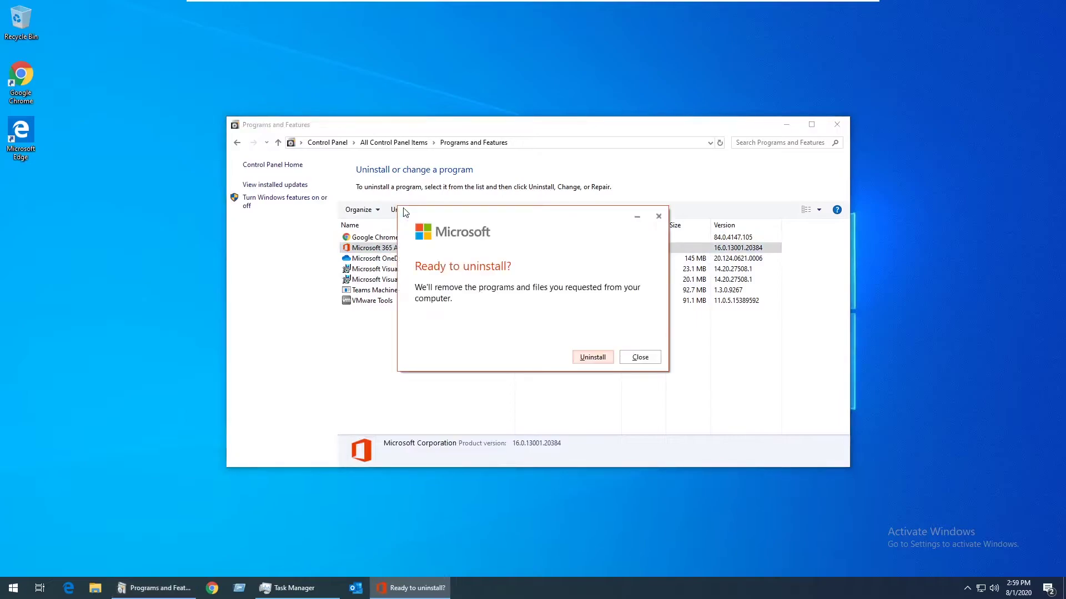
{"action": "left_click", "coordinate": [589, 358]}
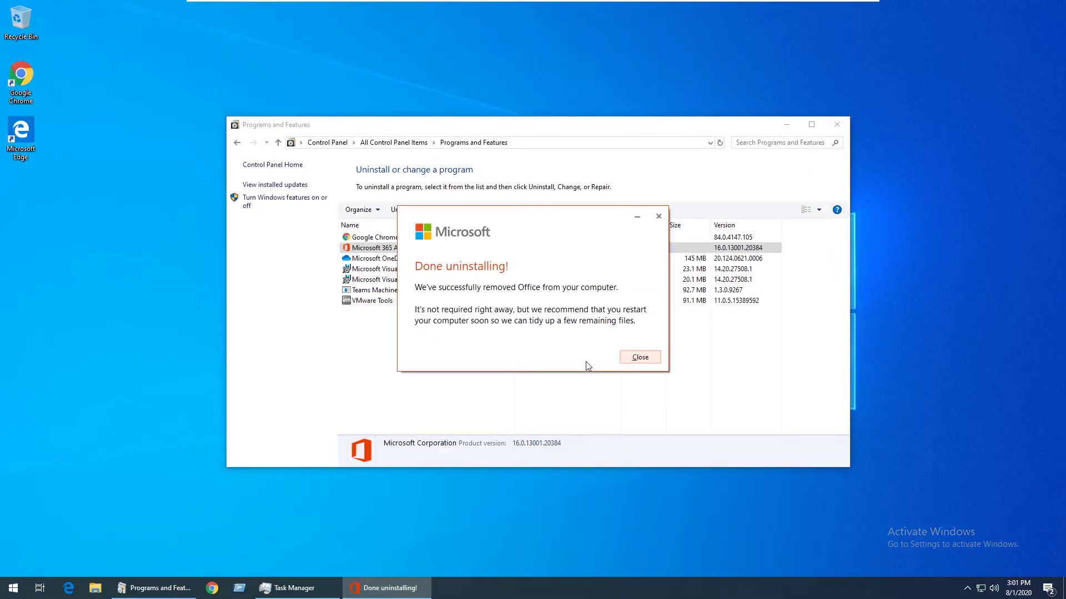
{"action": "left_click", "coordinate": [640, 357]}
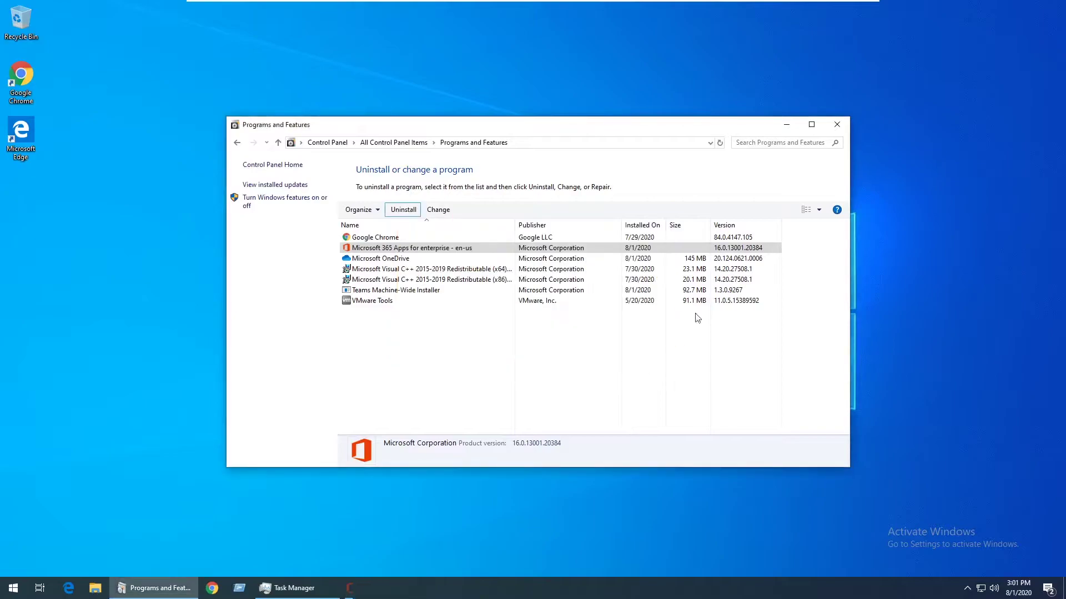
{"action": "left_click", "coordinate": [836, 125]}
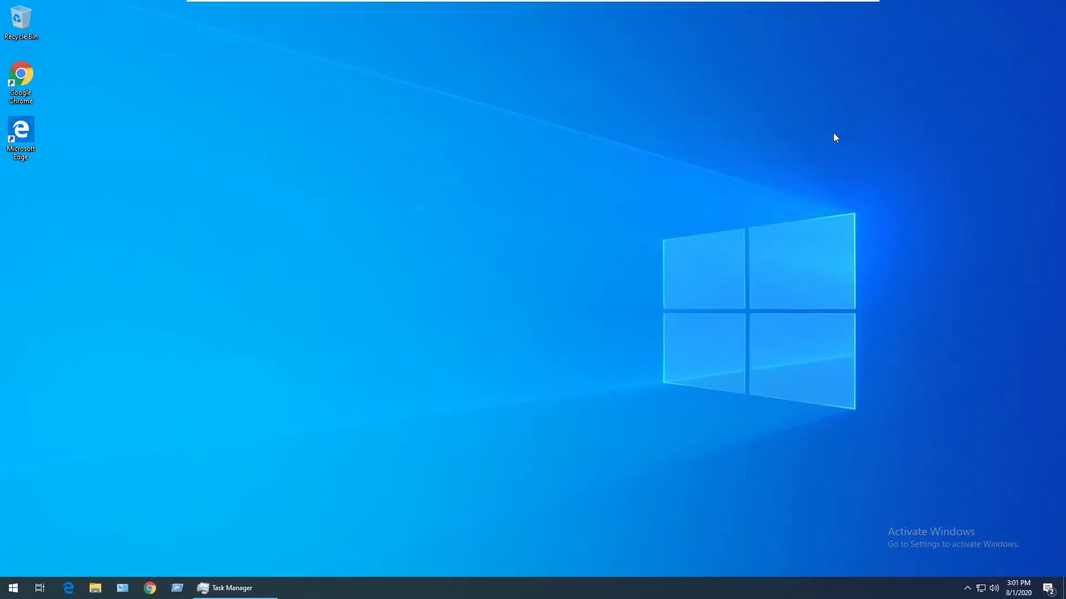
Step: Launch Google Chrome from the taskbar to a new Google tab
{"action": "left_click", "coordinate": [159, 592]}
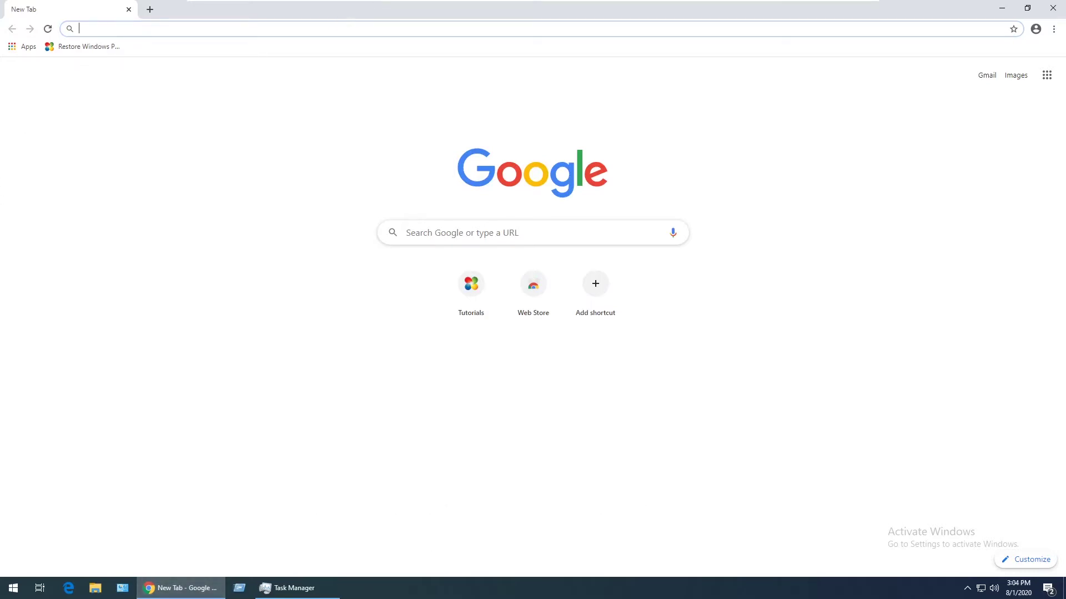
Step: Go to outlook.com and sign in with the Microsoft account e-mail
{"action": "type", "text": "outlook.com"}
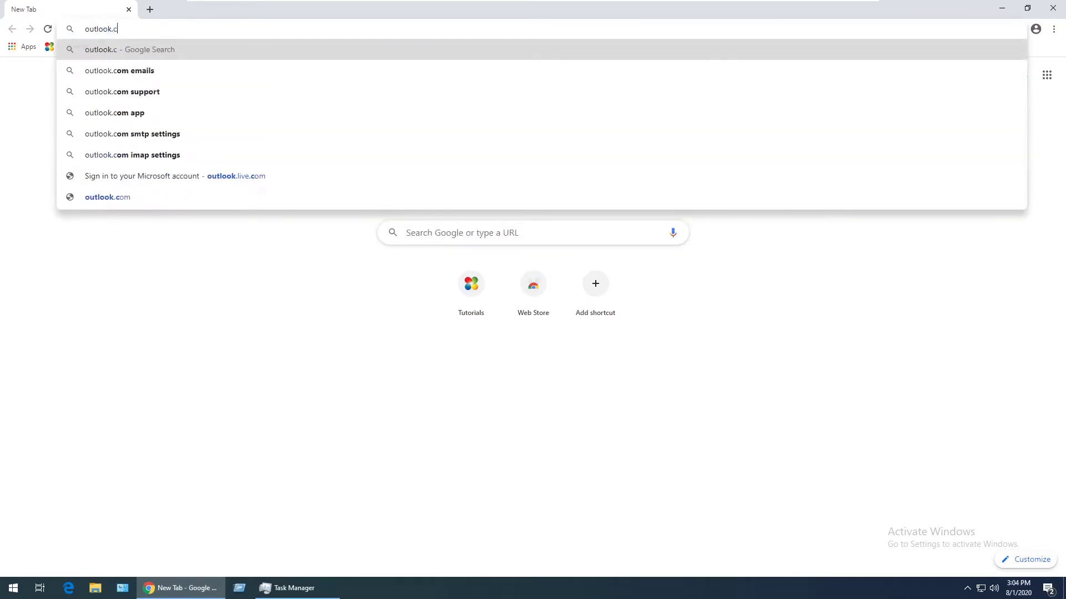
{"action": "key", "text": "Return"}
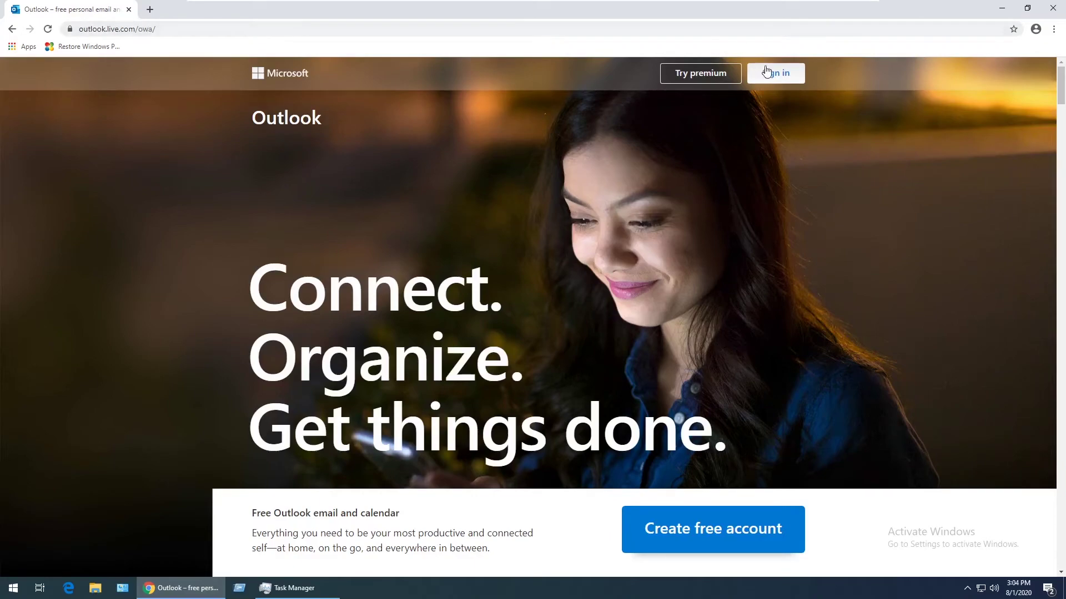
{"action": "left_click", "coordinate": [767, 73]}
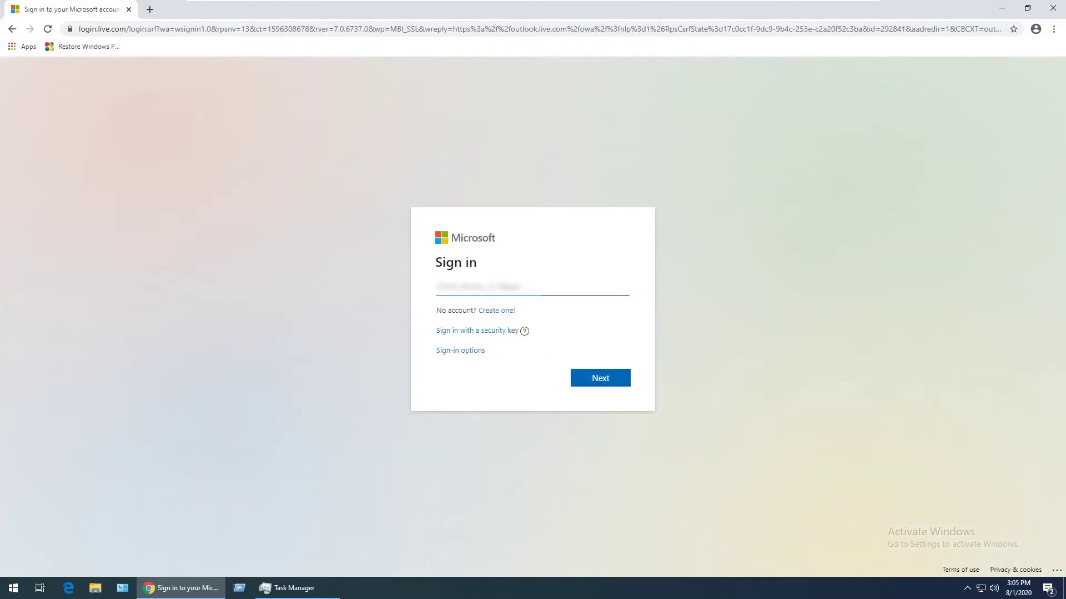
{"action": "type", "text": "username@outlook.com"}
{"action": "key", "text": "Return"}
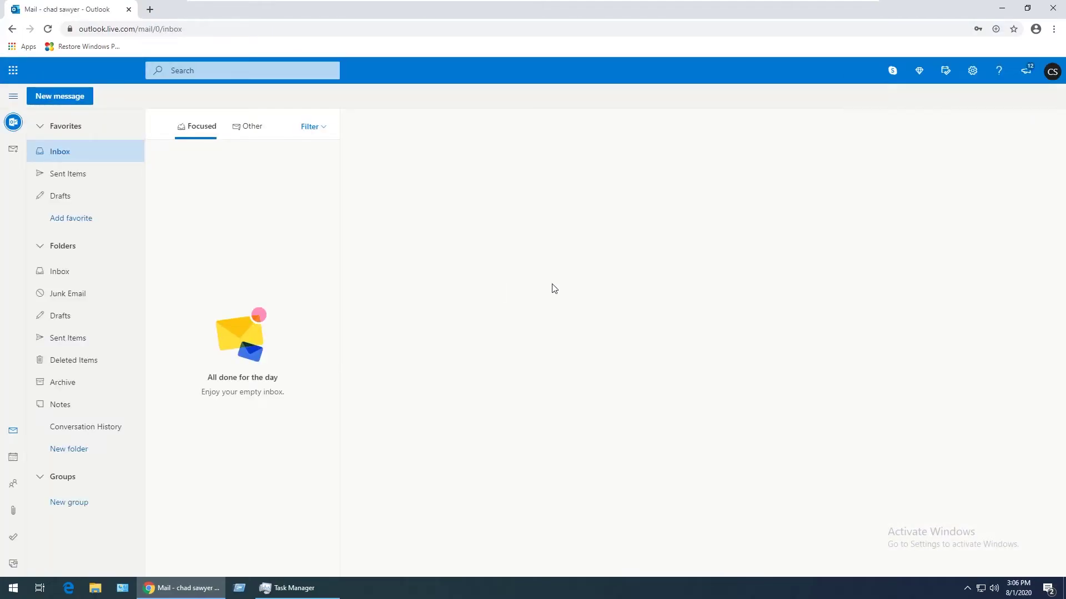
Step: From My account's Install apps, choose Office - 32-bit and download OfficeSetup.exe
{"action": "left_click", "coordinate": [1055, 76]}
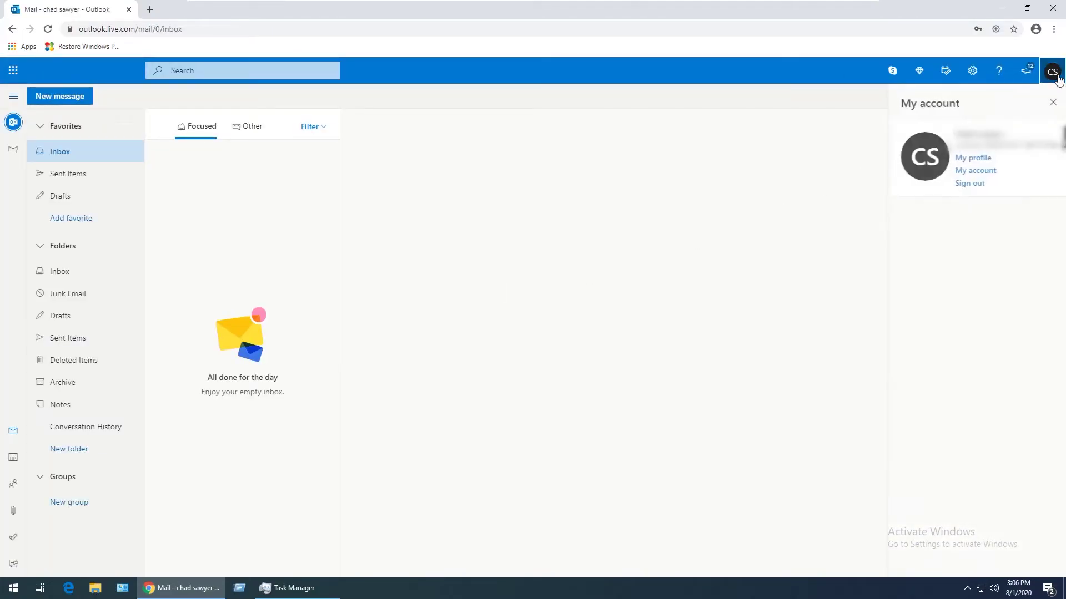
{"action": "left_click", "coordinate": [978, 173]}
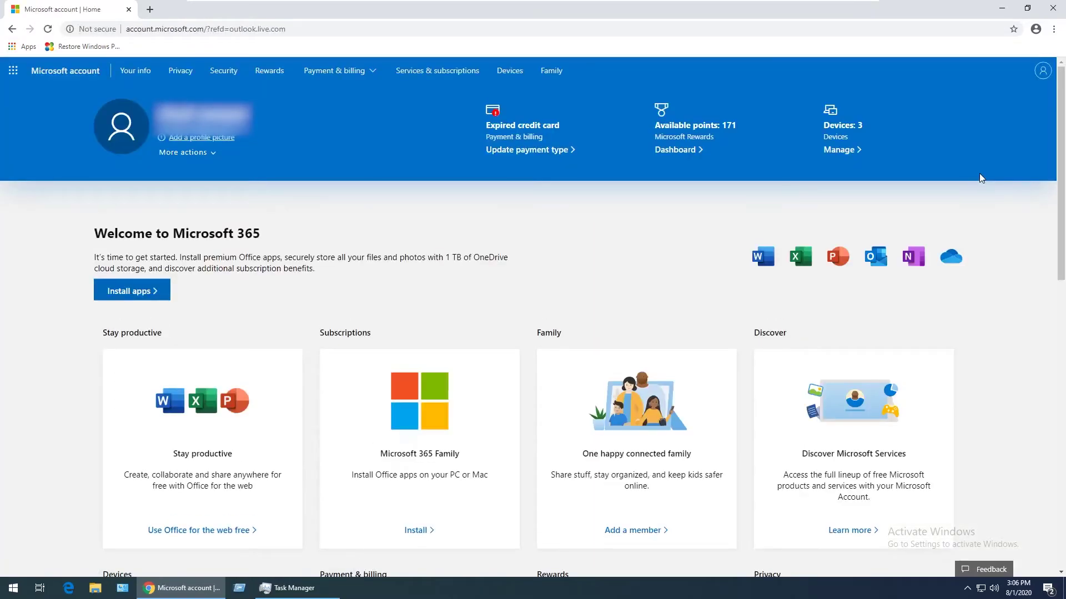
{"action": "left_click", "coordinate": [157, 295]}
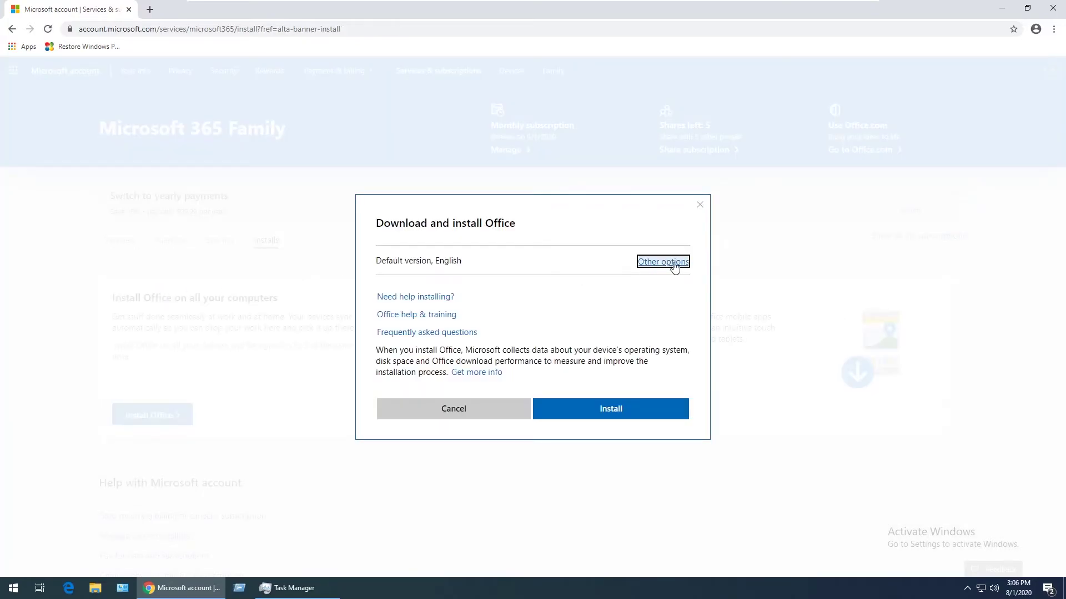
{"action": "left_click", "coordinate": [673, 265]}
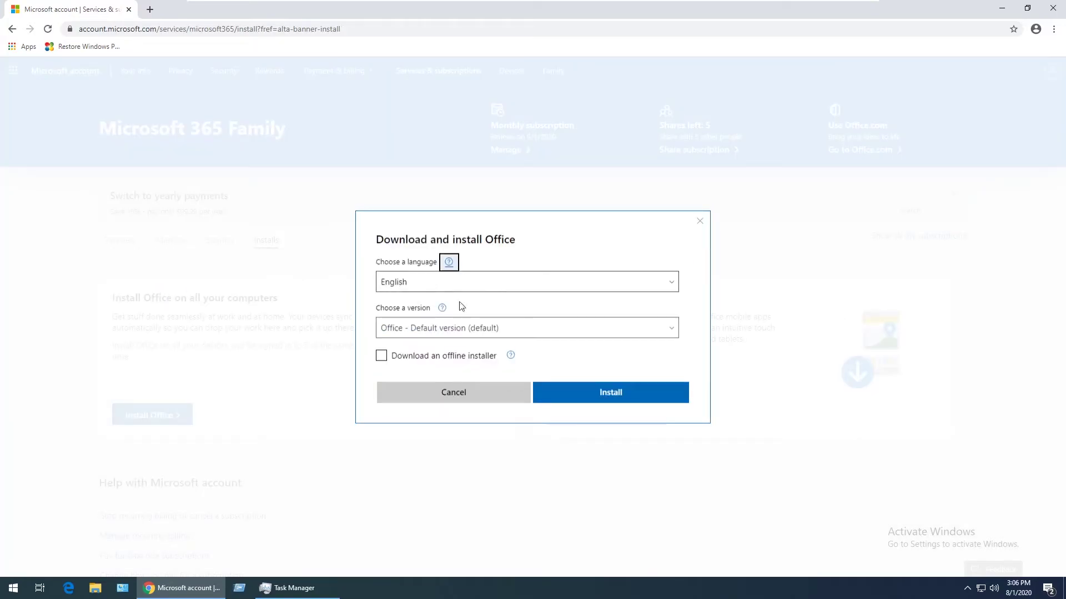
{"action": "left_click", "coordinate": [514, 331]}
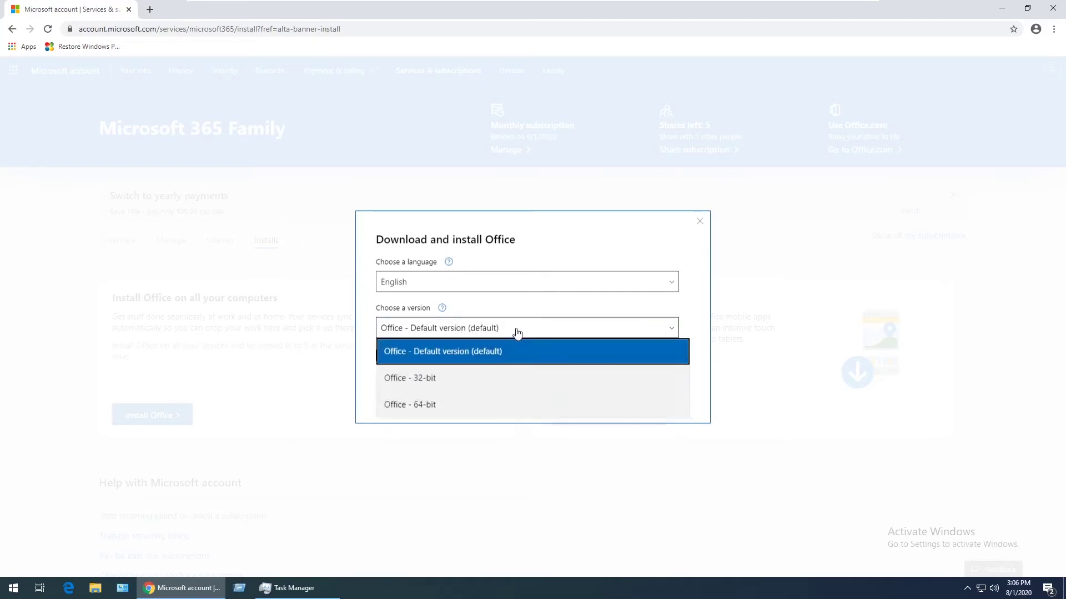
{"action": "left_click", "coordinate": [445, 378]}
{"action": "left_click", "coordinate": [605, 394]}
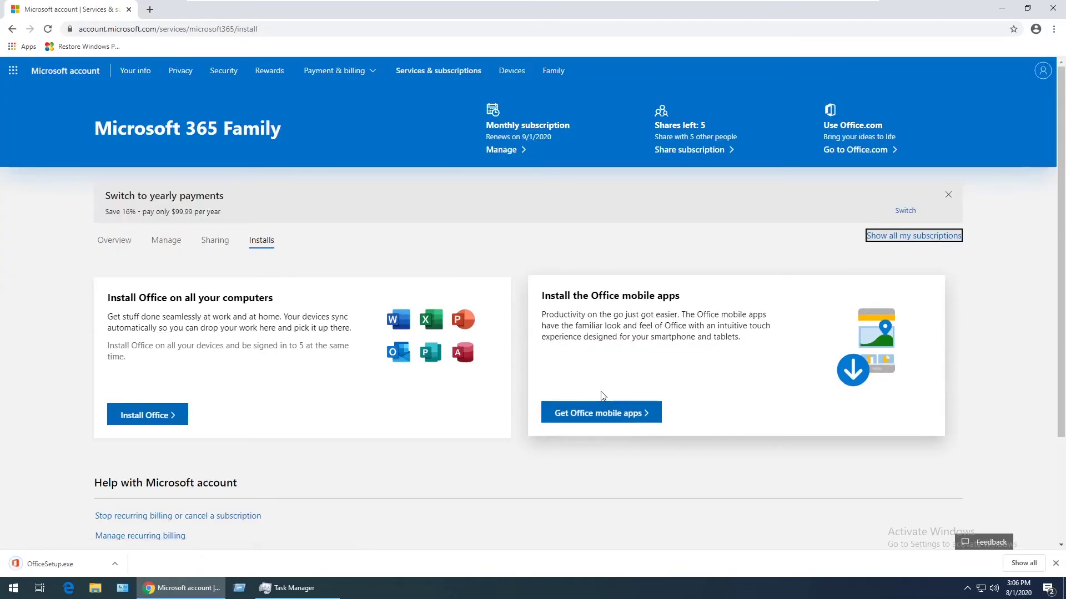
Step: Run OfficeSetup.exe to install 32-bit Office, then close Chrome
{"action": "left_click", "coordinate": [81, 564]}
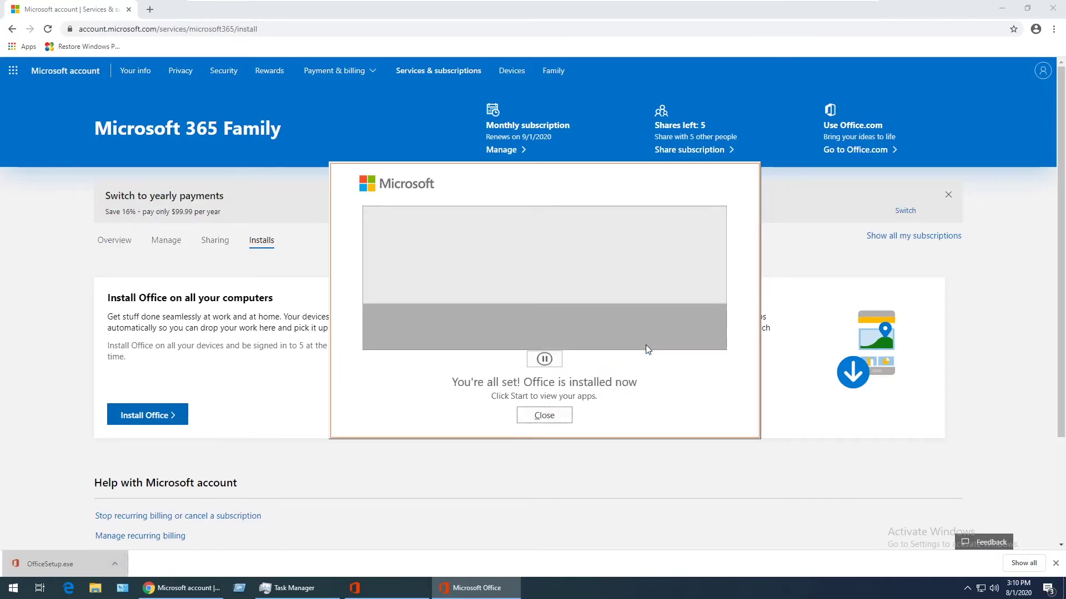
{"action": "left_click", "coordinate": [544, 416]}
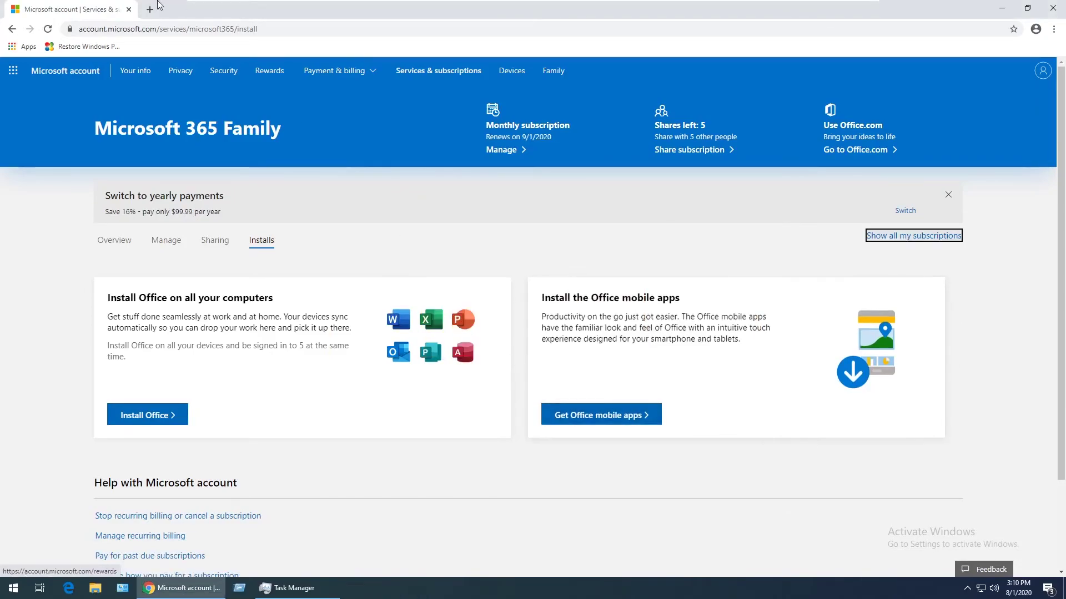
{"action": "left_click", "coordinate": [128, 9]}
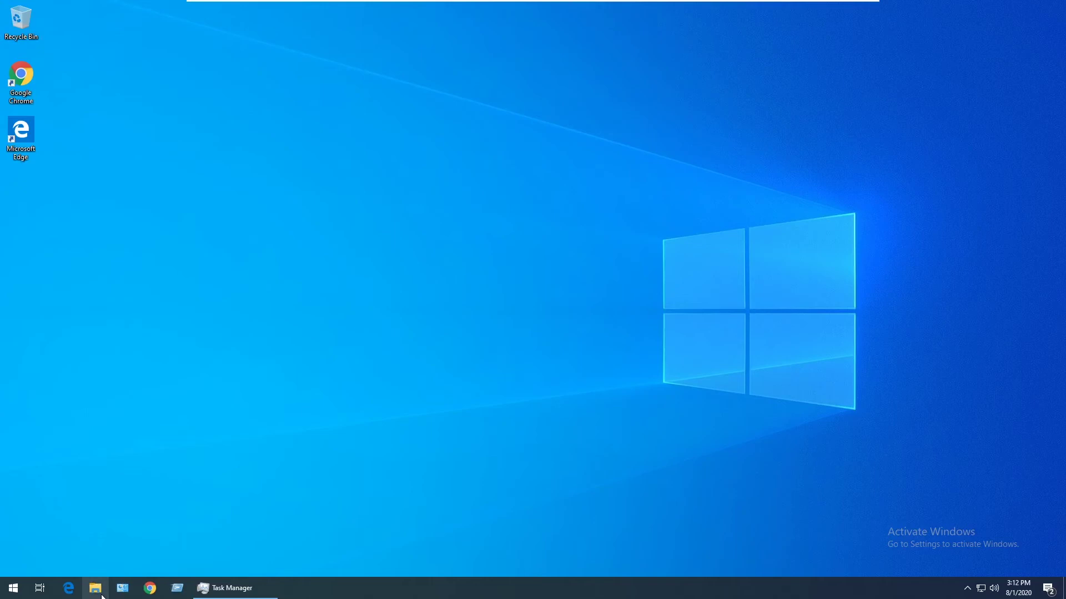
Step: Open the Documents folder in a maximized File Explorer window with a widened preview pane
{"action": "left_click", "coordinate": [95, 589]}
{"action": "left_click", "coordinate": [279, 287]}
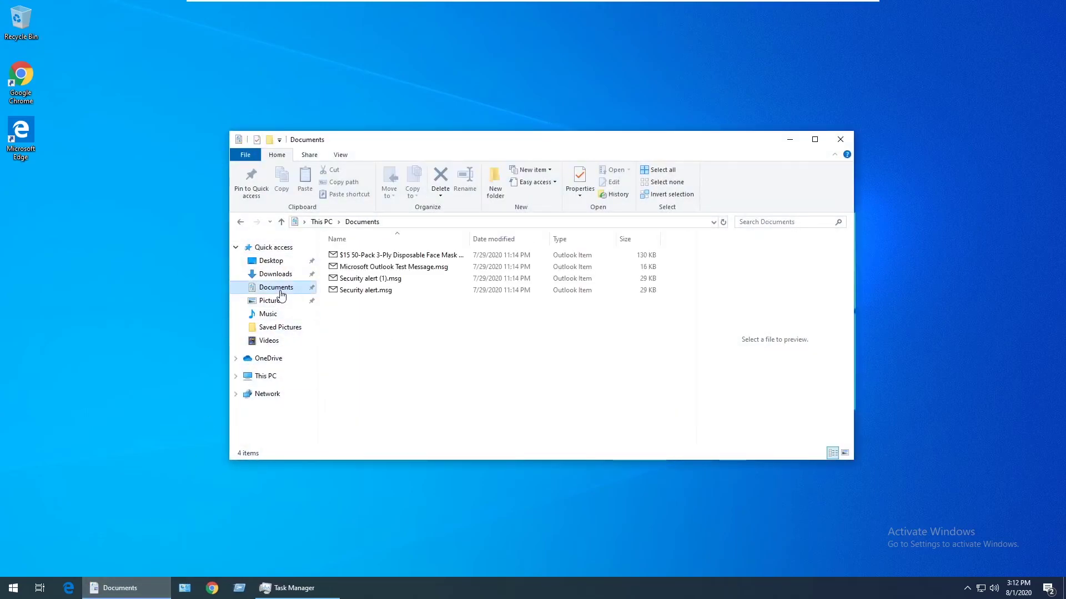
{"action": "left_click_drag", "start_coordinate": [444, 139], "coordinate": [436, 5]}
{"action": "left_click", "coordinate": [115, 23]}
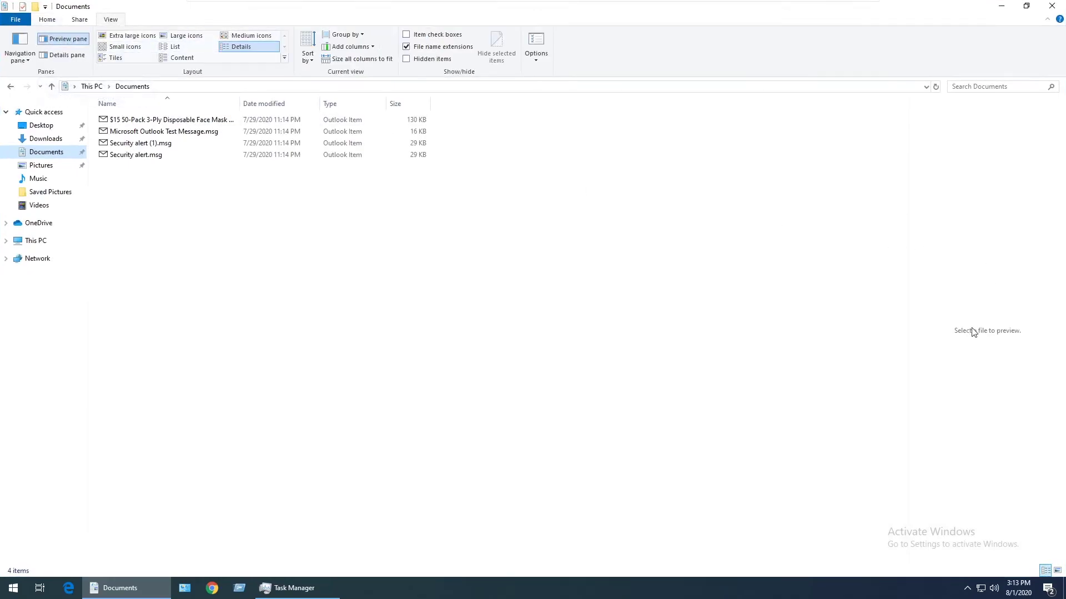
{"action": "left_click_drag", "start_coordinate": [909, 335], "coordinate": [644, 326]}
Step: Preview Security alert.msg, Security alert (1).msg, and the Microsoft Outlook Test Message email
{"action": "left_click", "coordinate": [158, 156]}
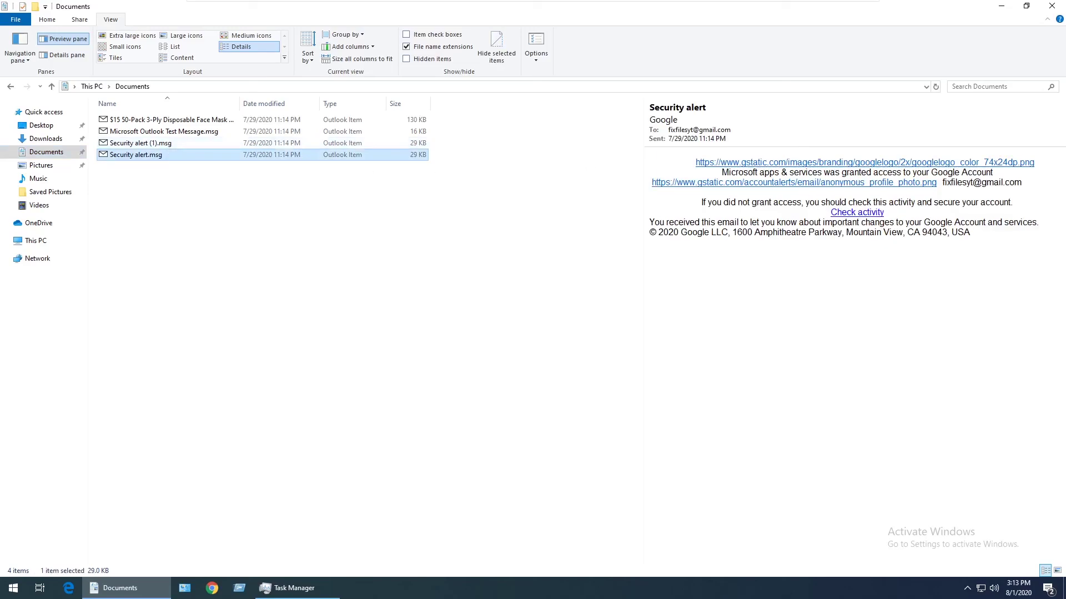
{"action": "left_click", "coordinate": [158, 143]}
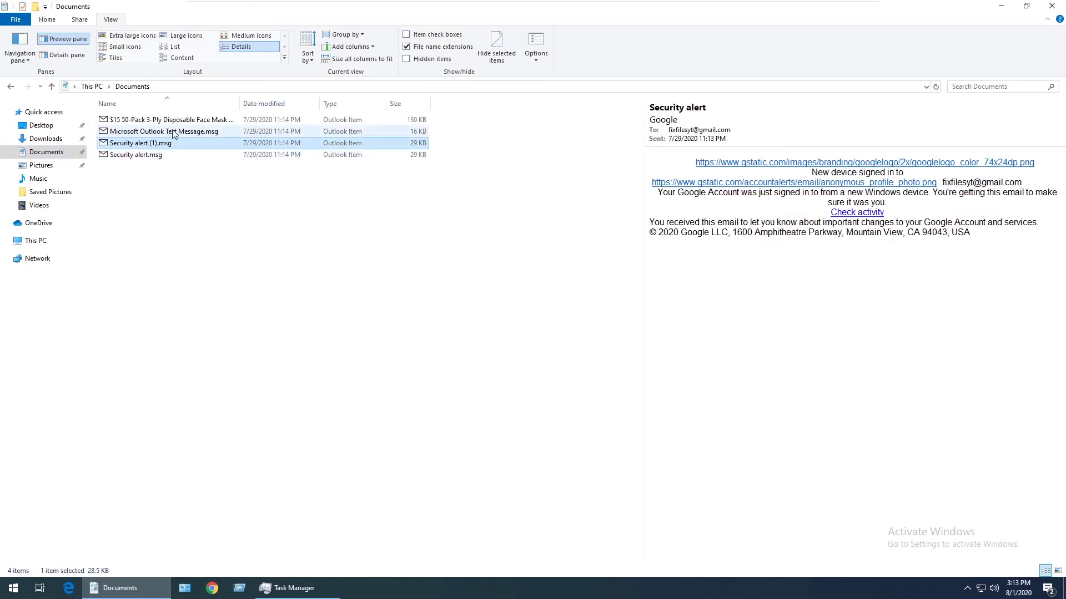
{"action": "left_click", "coordinate": [173, 132]}
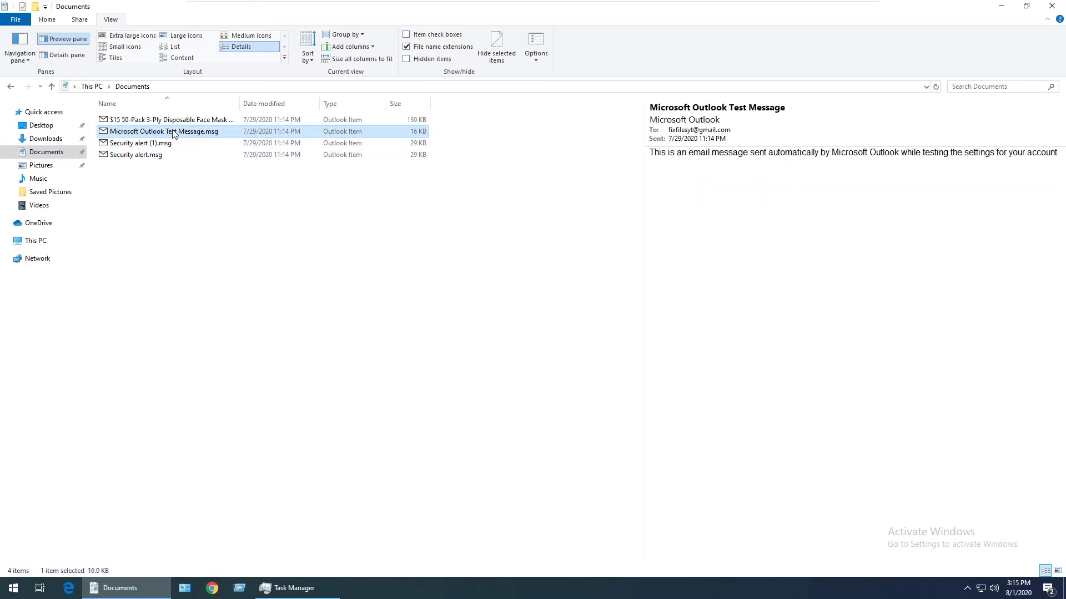